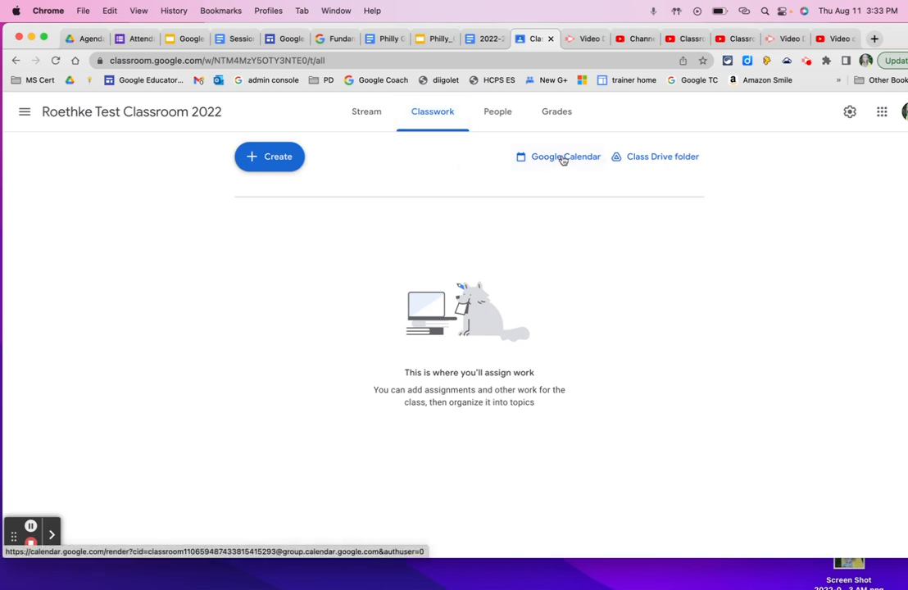
View the class Drive folder from the classwork page and close it again
left_click(649, 162)
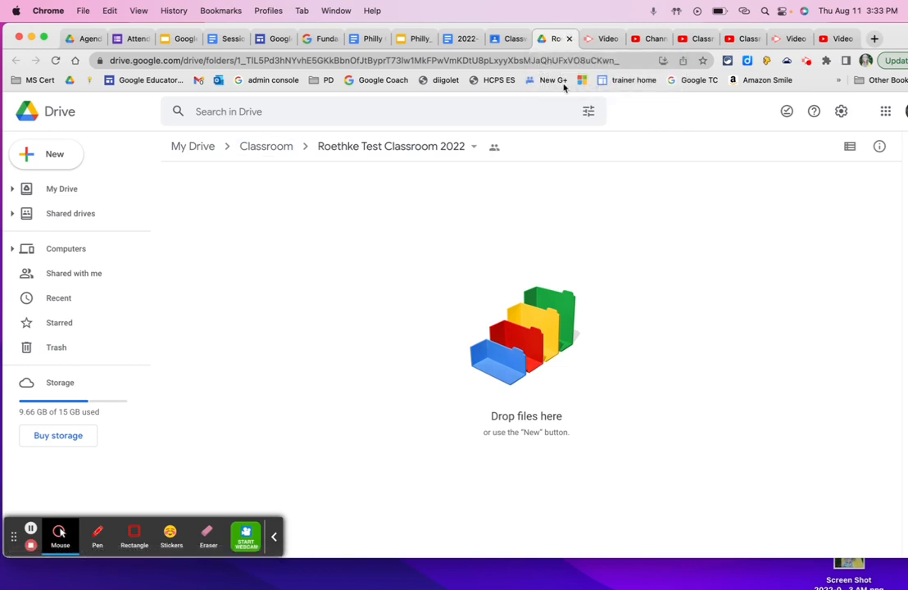
left_click(570, 38)
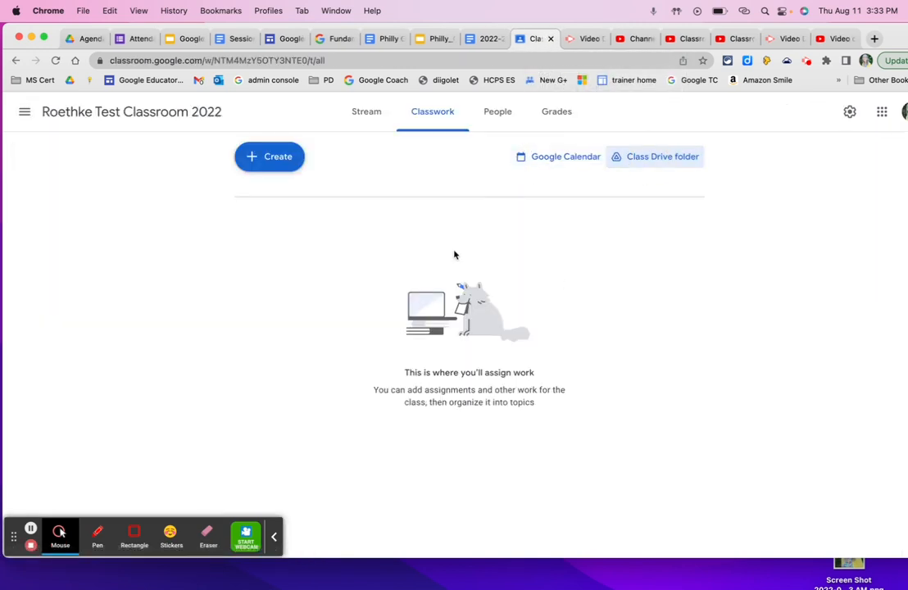
Create a new assignment in the class with the title "Homework"
left_click(276, 161)
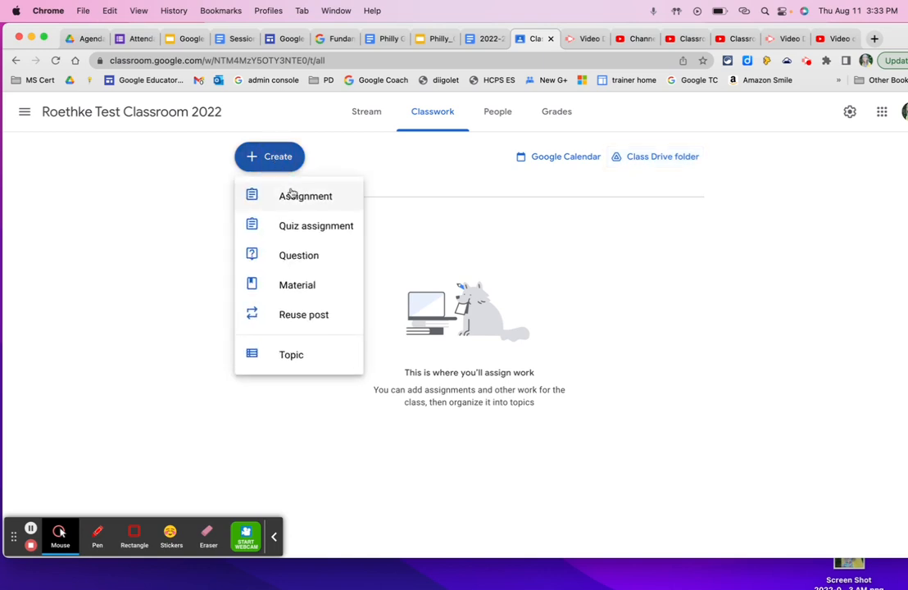
left_click(291, 194)
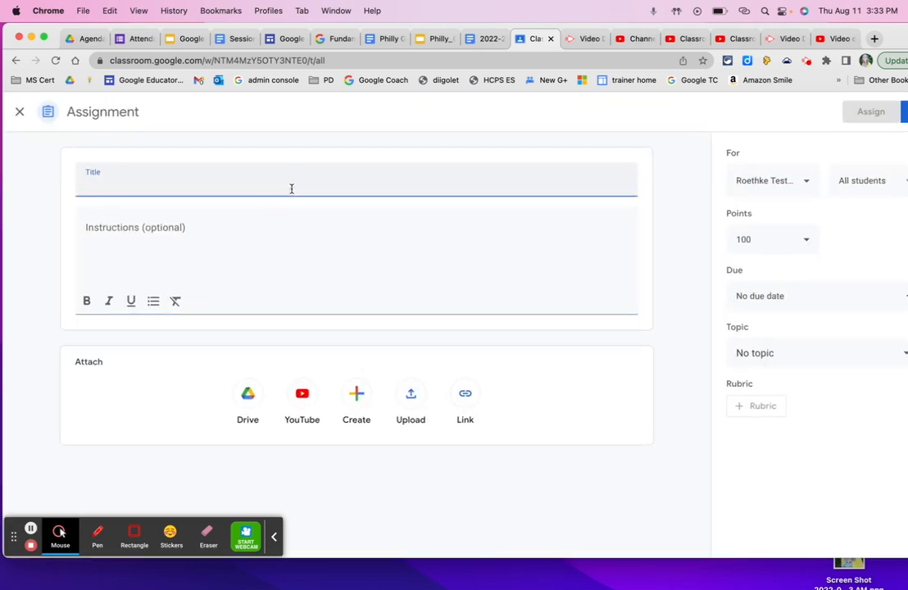
type("Homework")
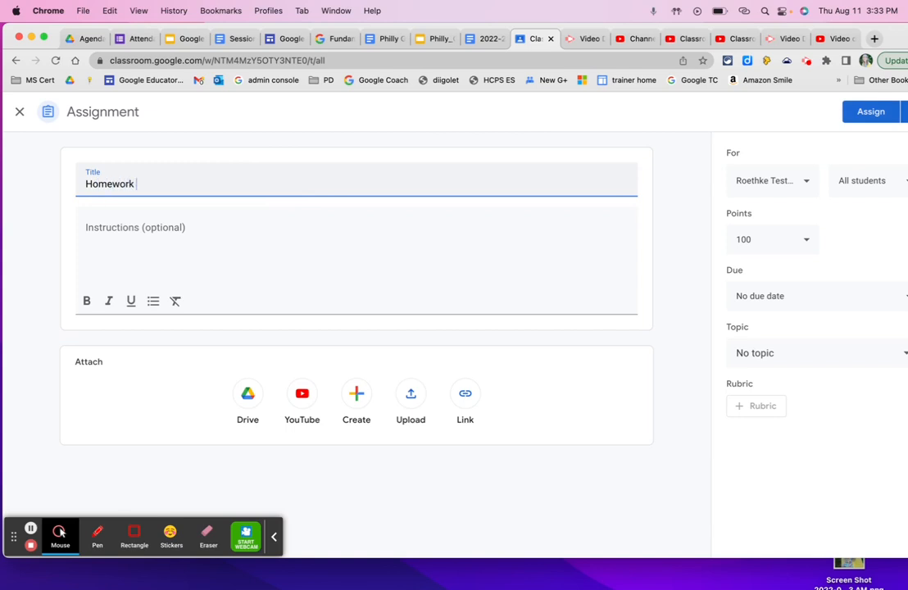
Write the instructions "Make sure you pay attention to detail in this assignment." and make the word "sure" bold
left_click(263, 229)
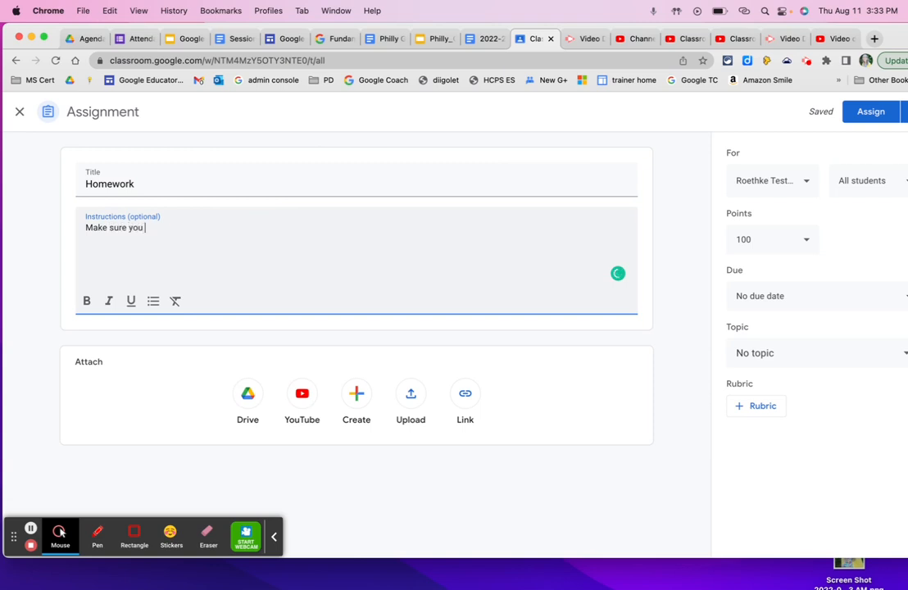
type("Make sure you pay attention to detail in thi")
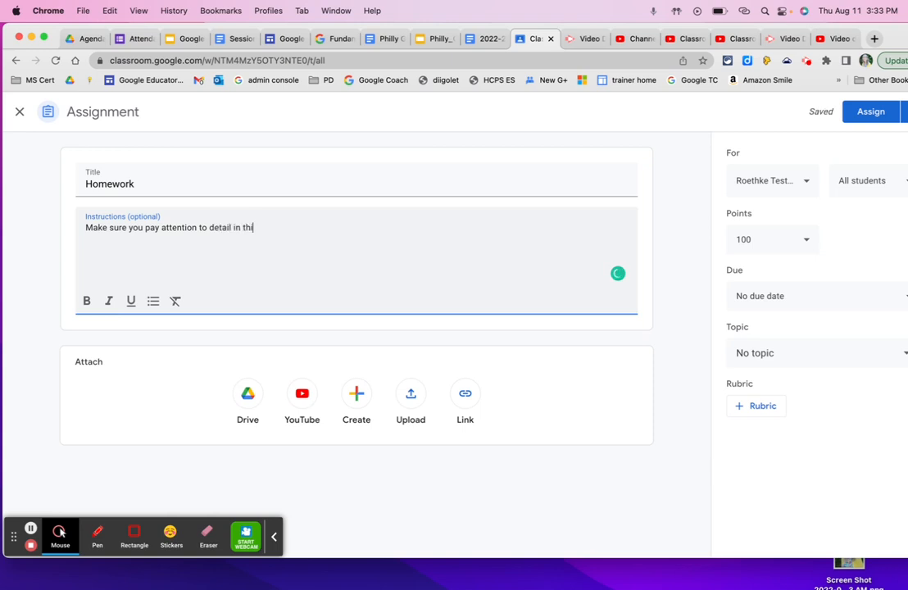
type("s assignment.")
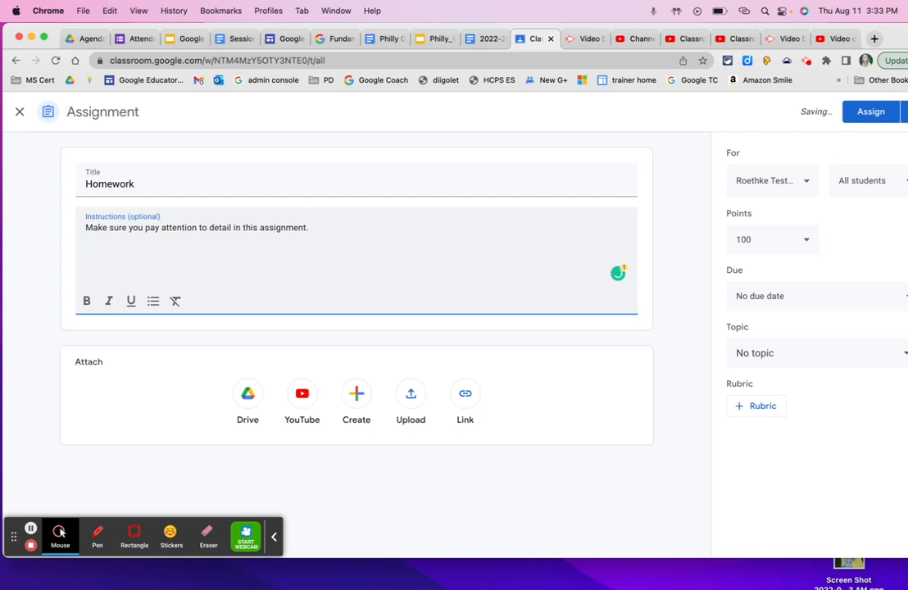
left_click_drag(127, 229, 110, 228)
left_click(87, 300)
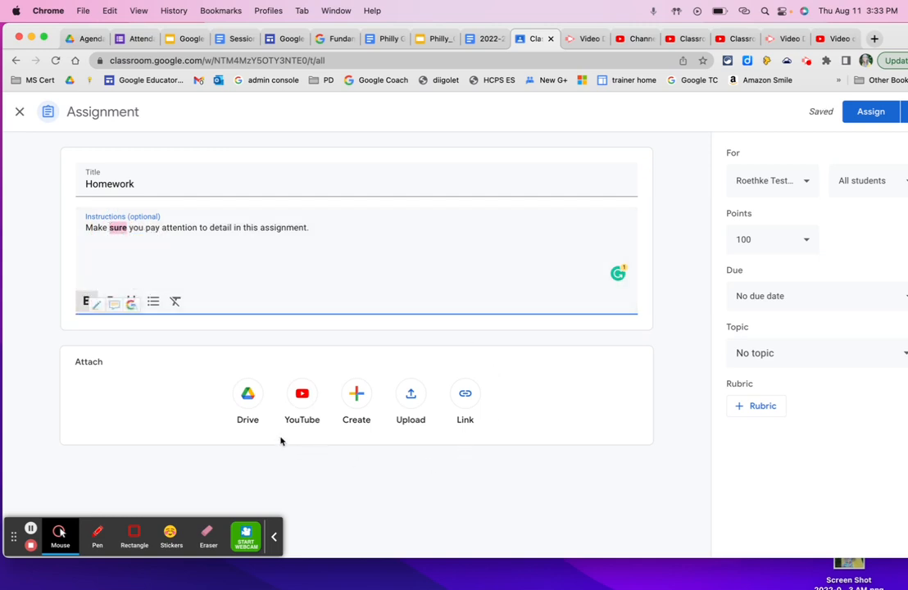
View the YouTube attachment picker and close it without choosing a video
left_click(302, 397)
left_click(820, 157)
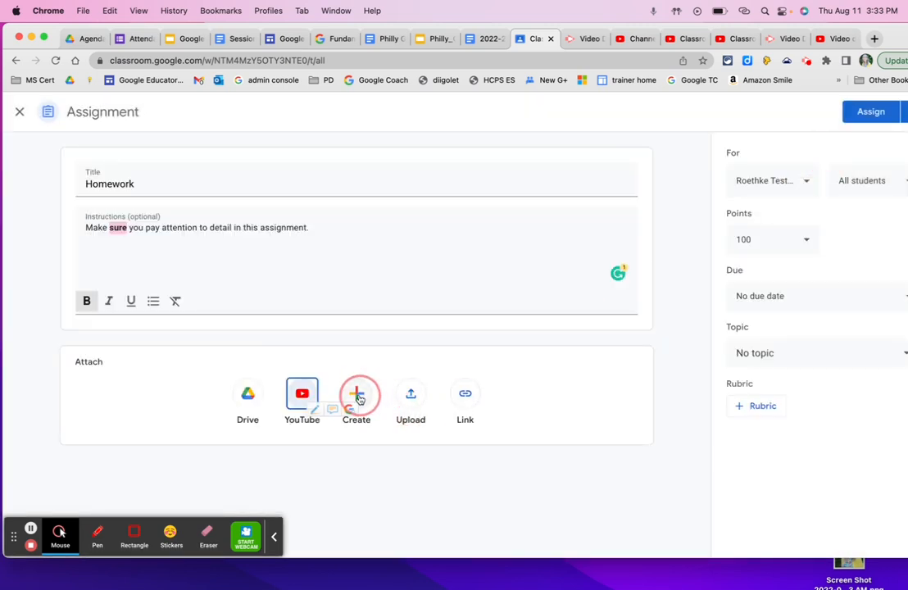
Create a new Google Docs document as an attachment to the assignment and rename it "Test assignment"
left_click(357, 396)
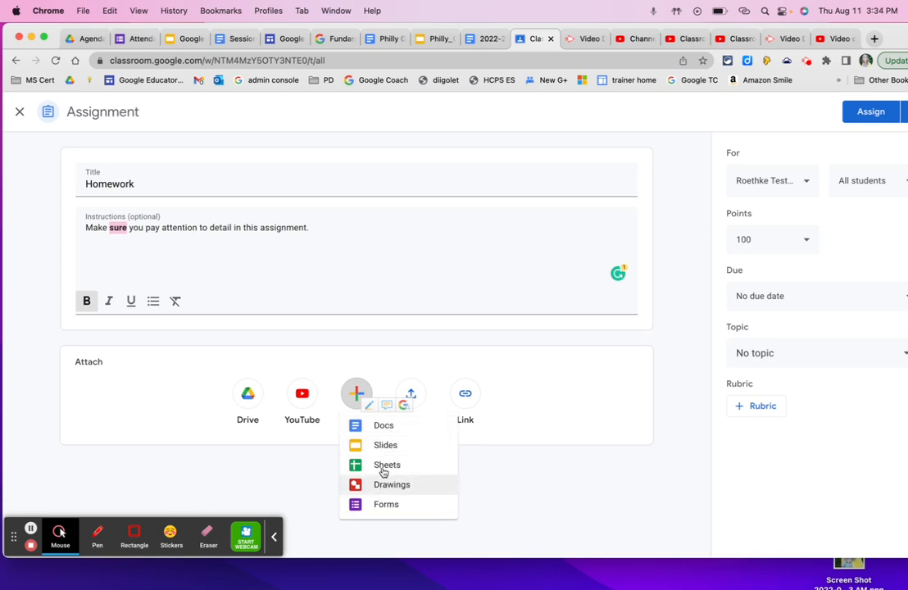
left_click(376, 429)
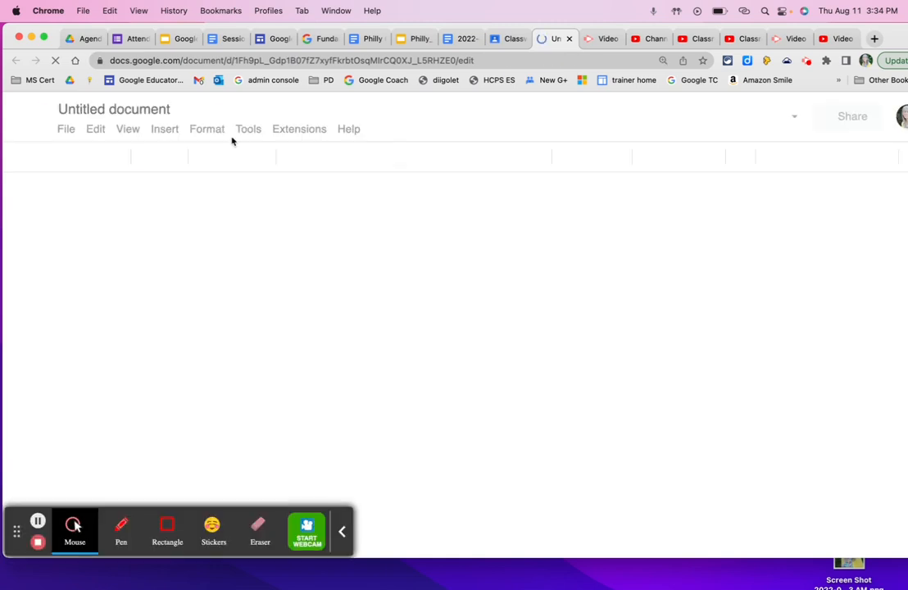
left_click(160, 108)
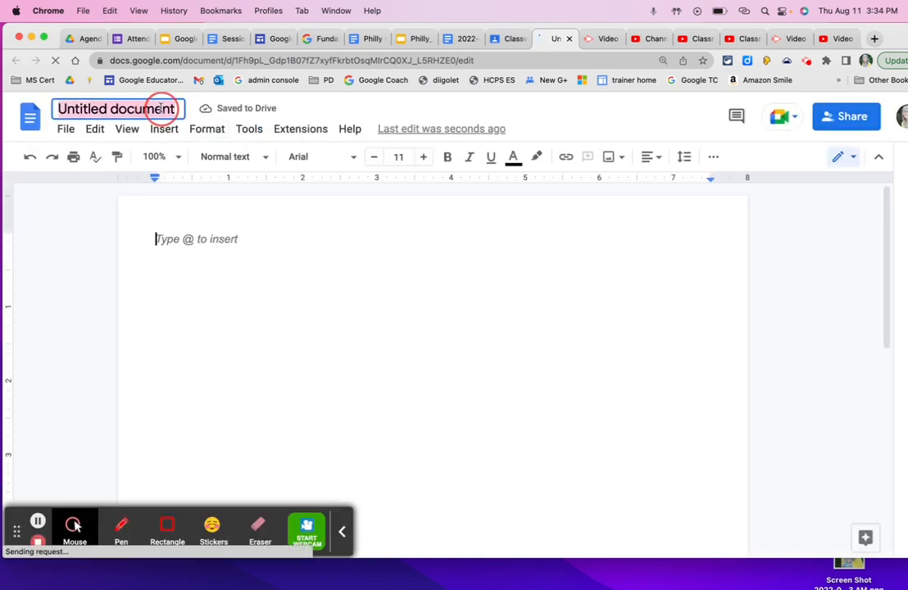
type("Test assignment")
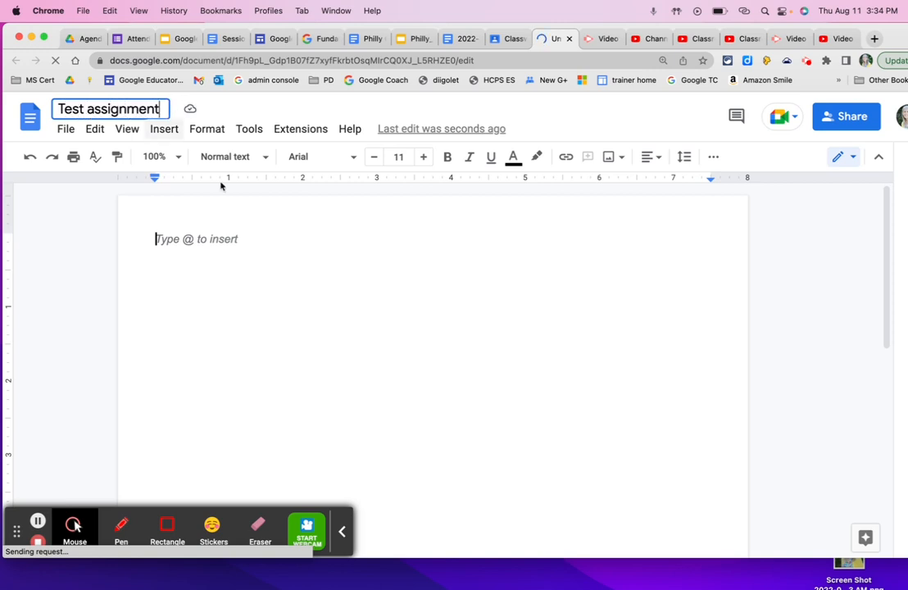
left_click(389, 336)
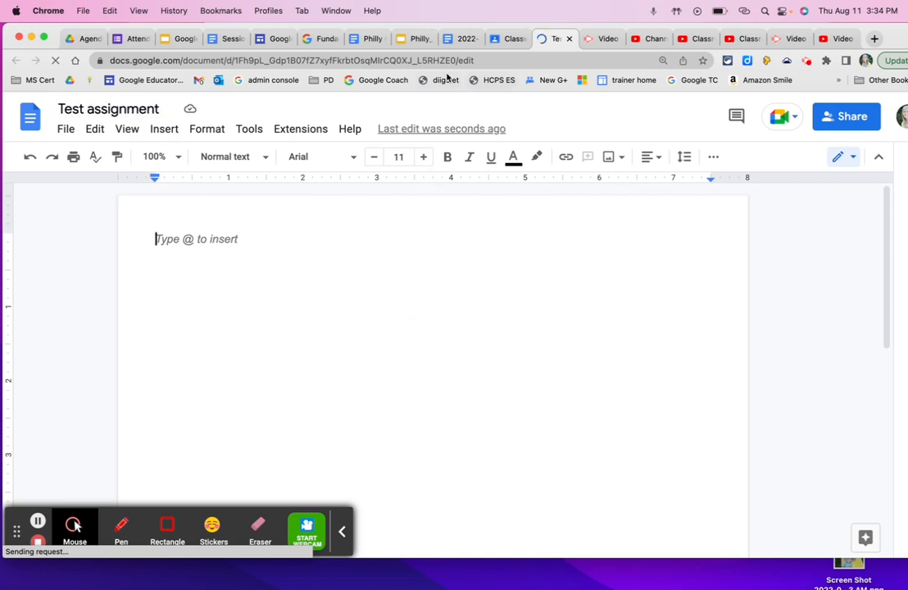
Close the "Test assignment" document and return to the Homework assignment draft
left_click(506, 41)
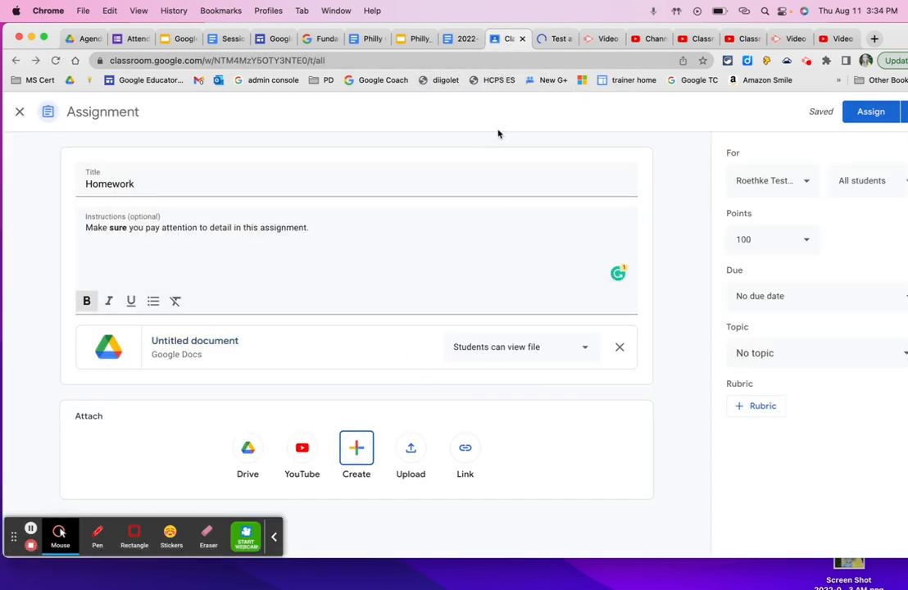
left_click(551, 40)
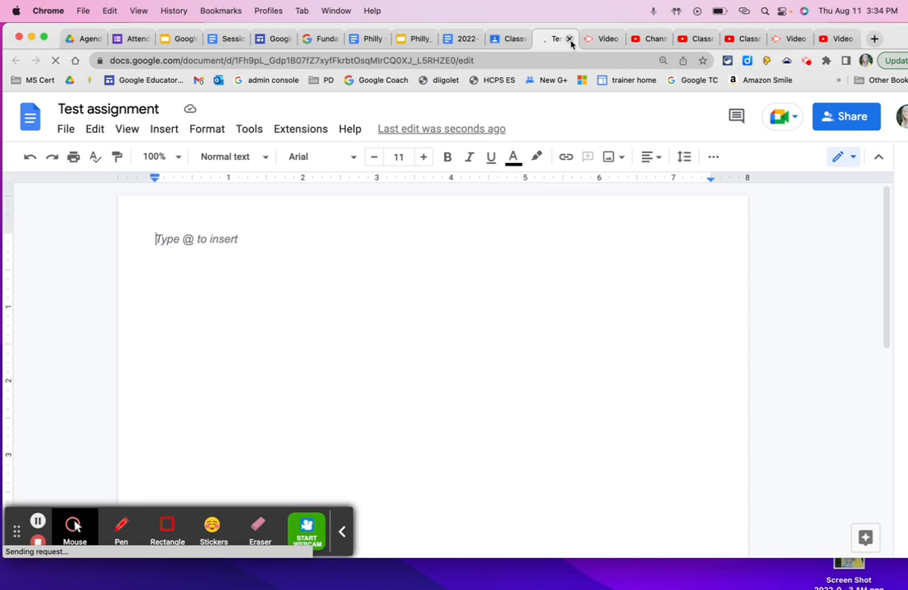
left_click(569, 40)
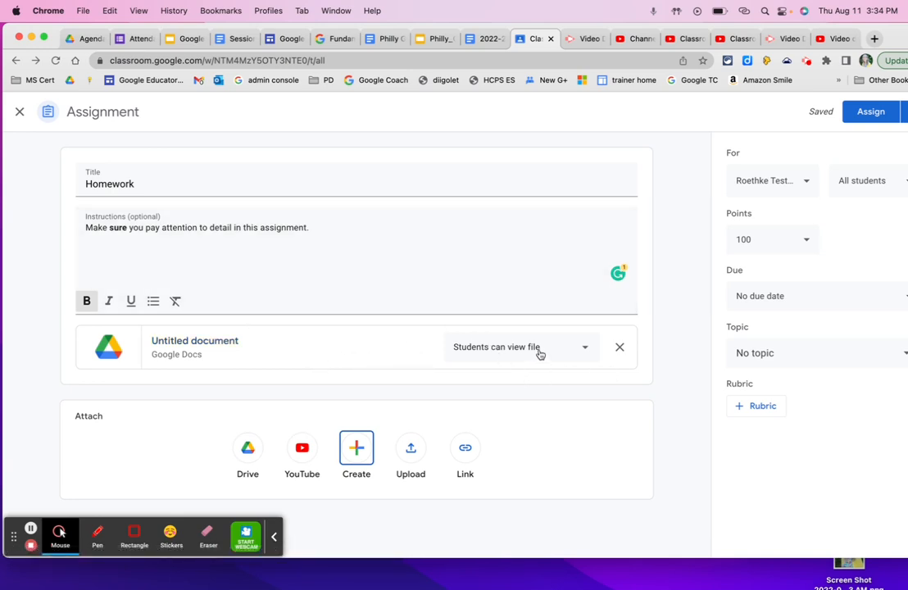
Set the attached document's student access to "Make a copy for each student", after trying "Students can edit file"
left_click(585, 351)
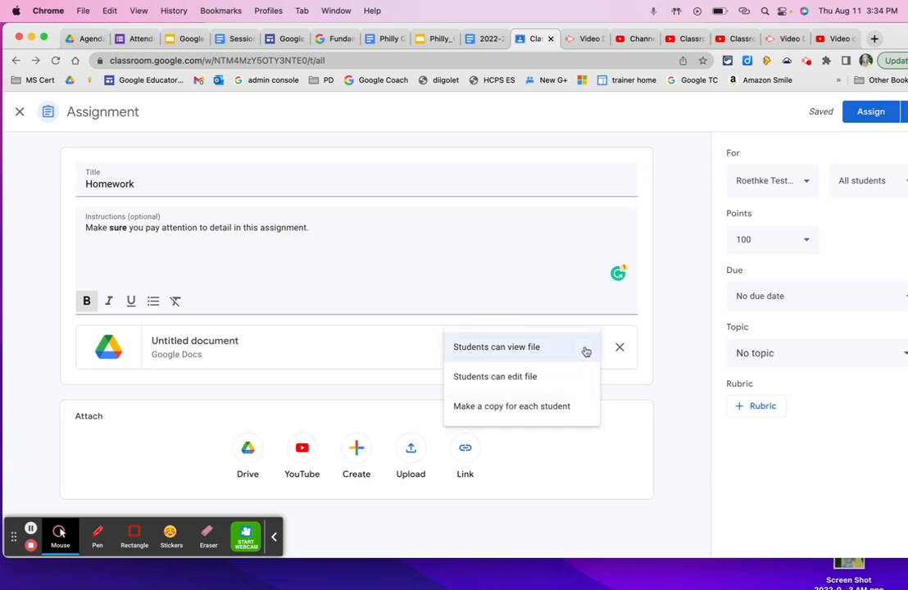
left_click(533, 378)
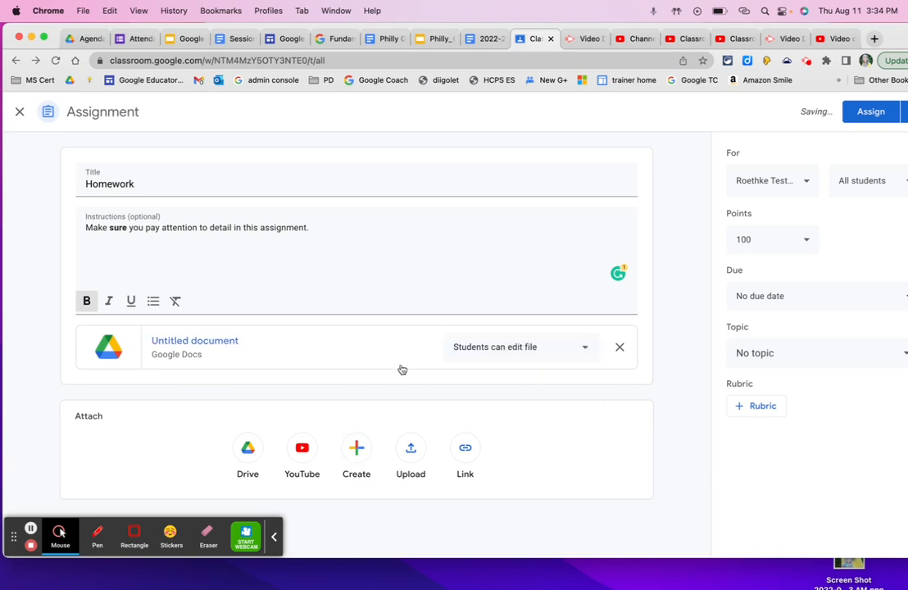
left_click(586, 347)
left_click(572, 378)
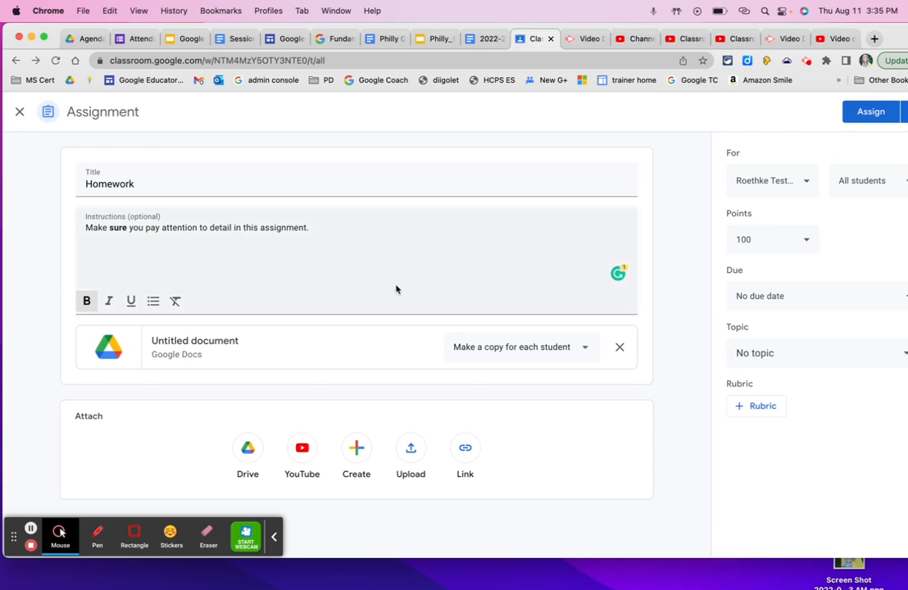
Attach a link to the "2022-23 Implementation Syllabus: UTP" document using its web address
left_click(465, 450)
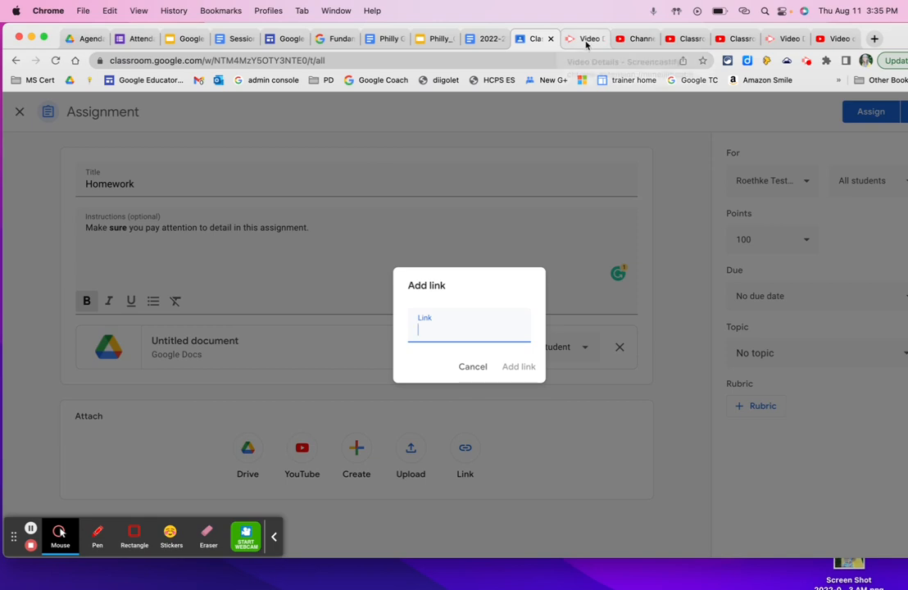
left_click(489, 40)
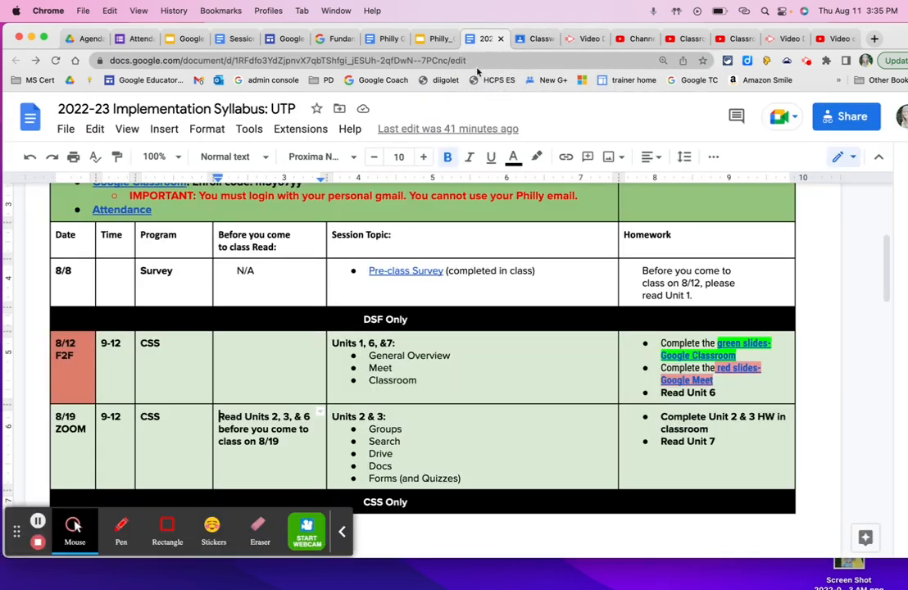
left_click(524, 39)
left_click(519, 366)
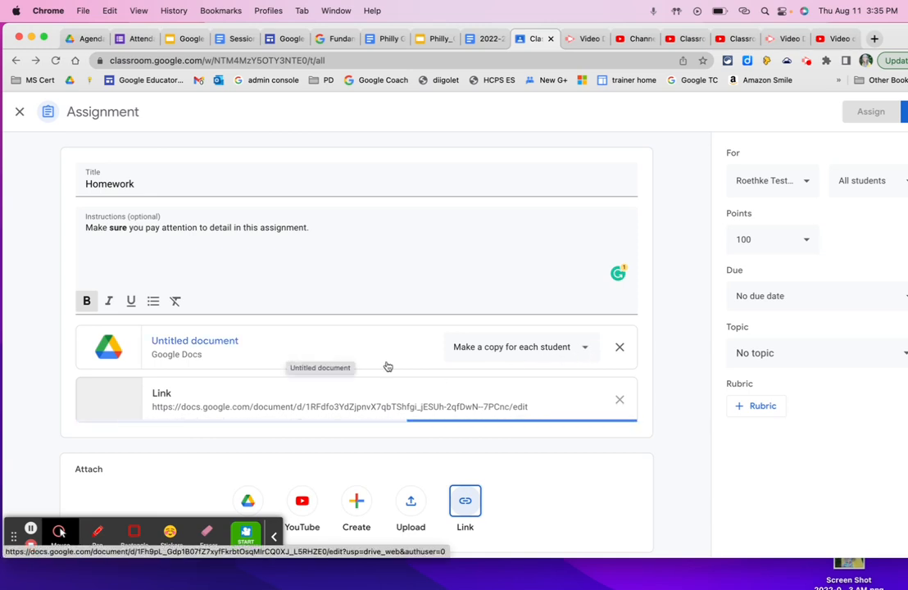
Review the student access options for the attached document without changing the selection
left_click(583, 346)
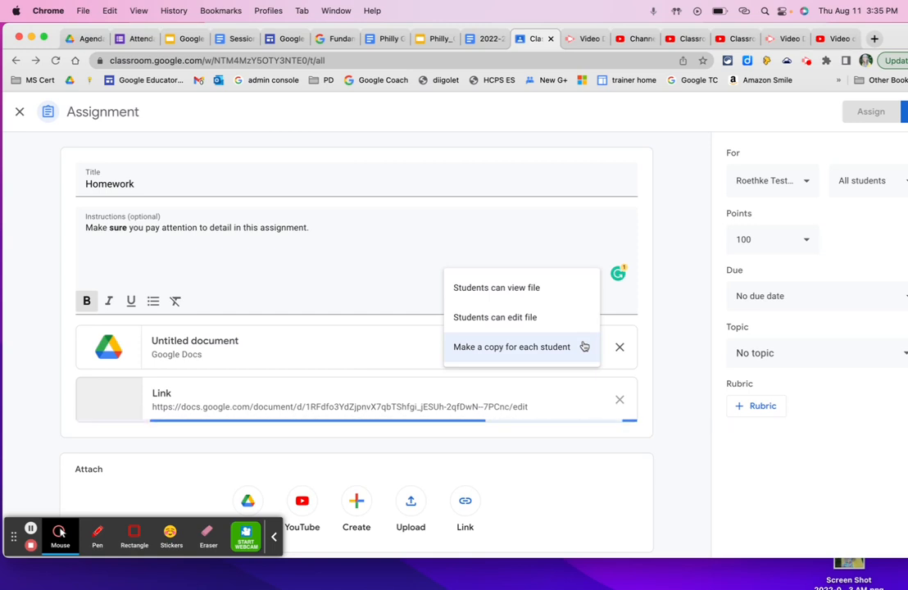
left_click(409, 279)
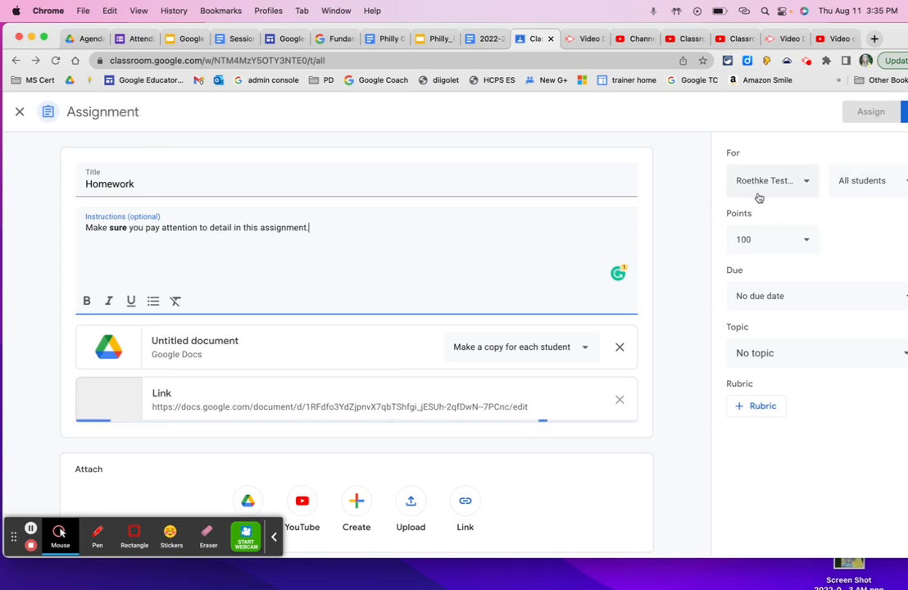
Review which classes and students can receive the assignment, and the available points option, without changing them
left_click(805, 183)
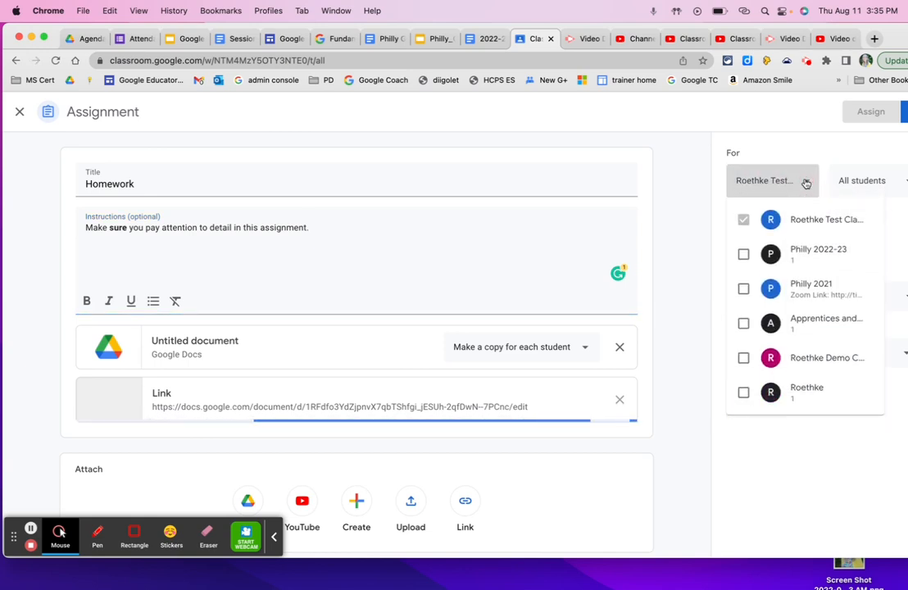
left_click(803, 181)
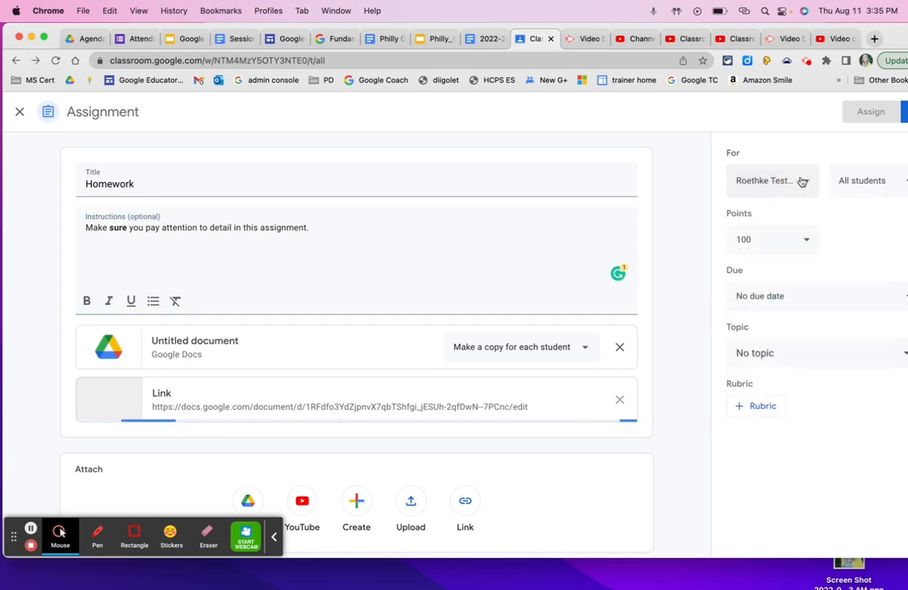
left_click(870, 184)
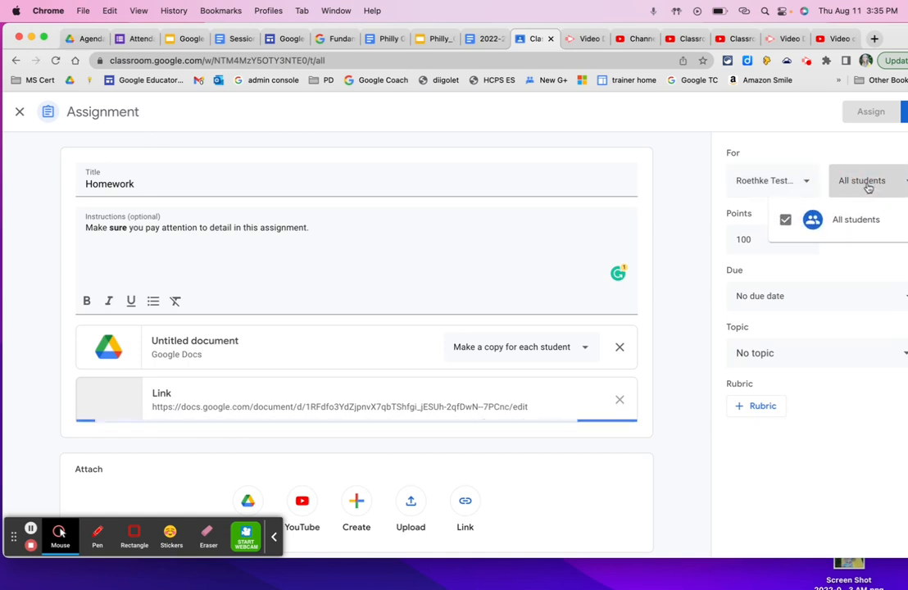
left_click(831, 149)
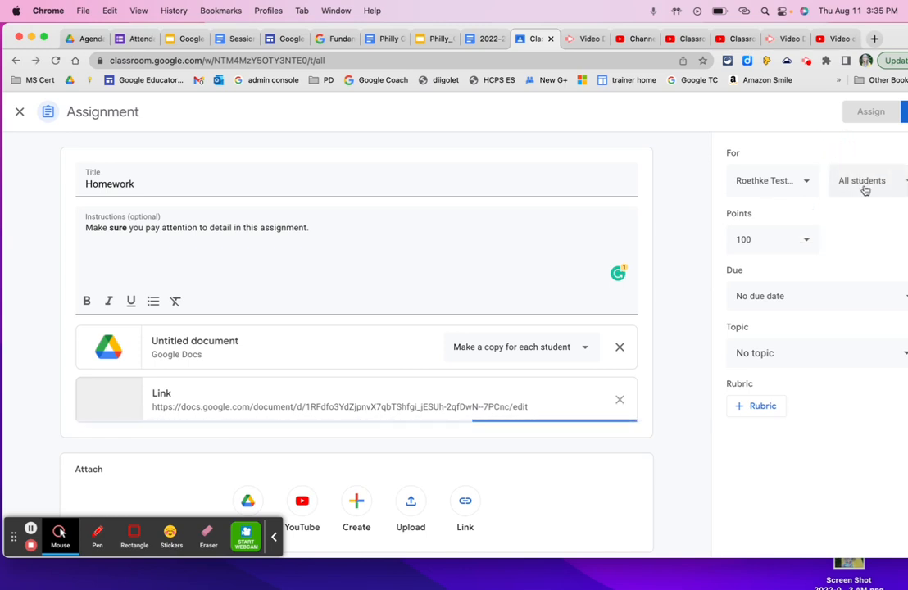
left_click(804, 181)
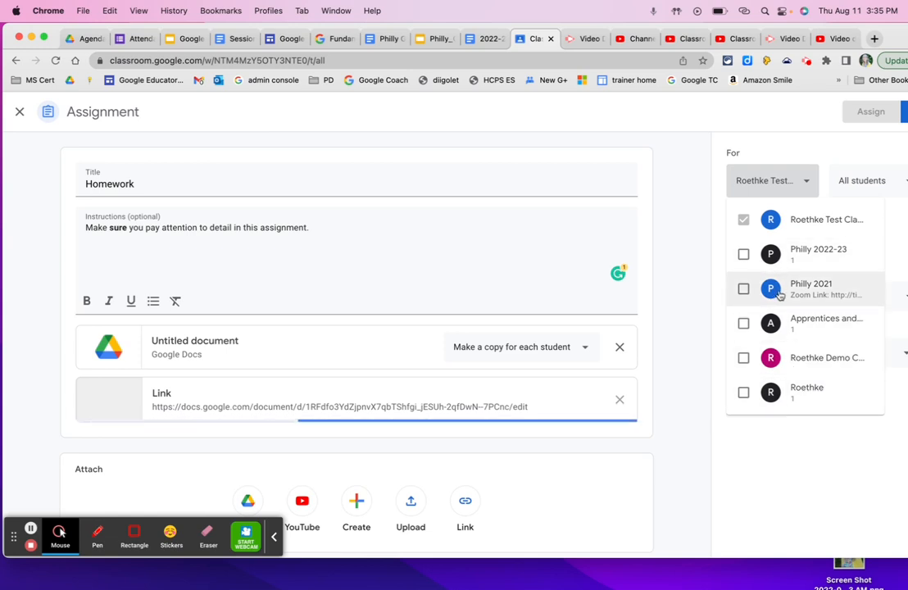
left_click(780, 150)
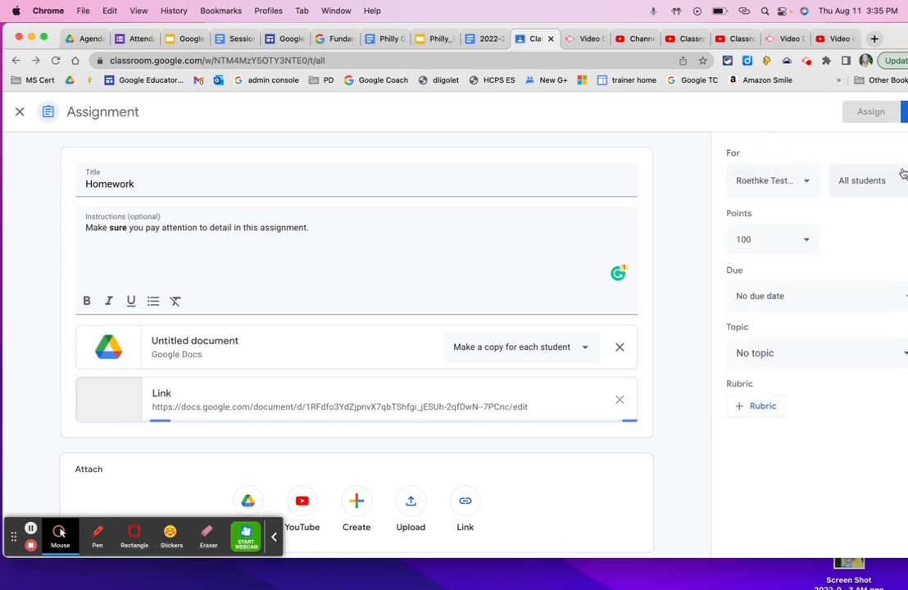
left_click(804, 244)
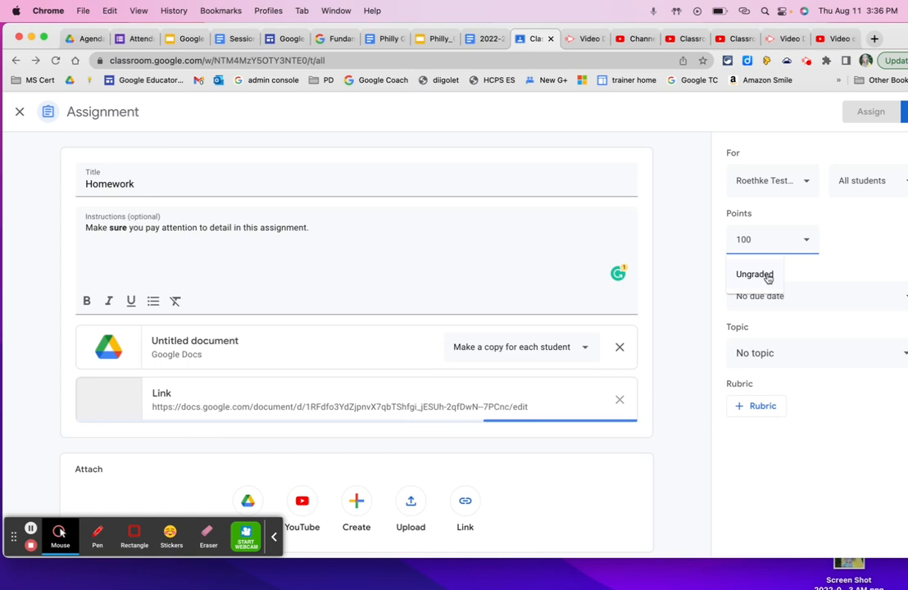
left_click(866, 218)
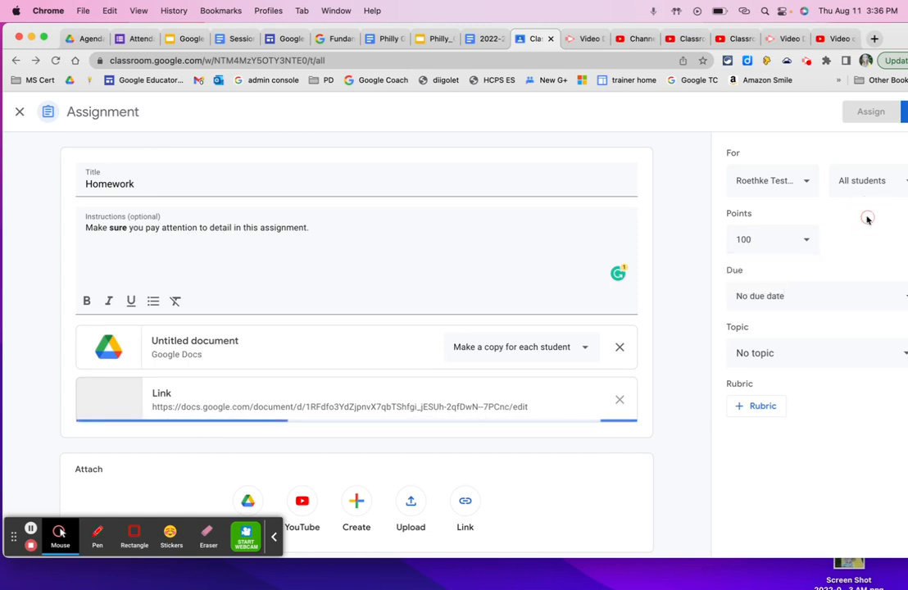
Set the assignment's due date to Aug 19, 2022, without a due time
left_click(800, 300)
left_click(857, 344)
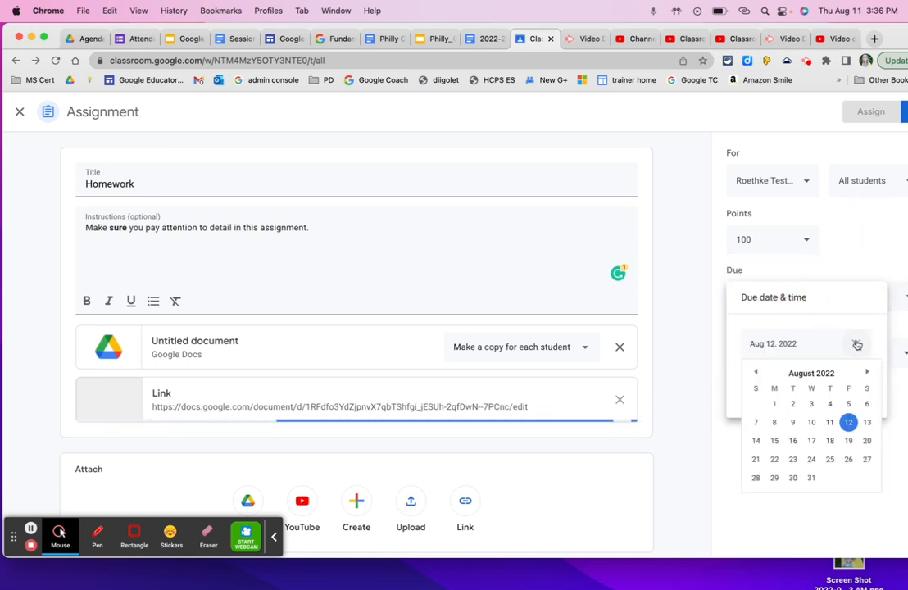
left_click(847, 440)
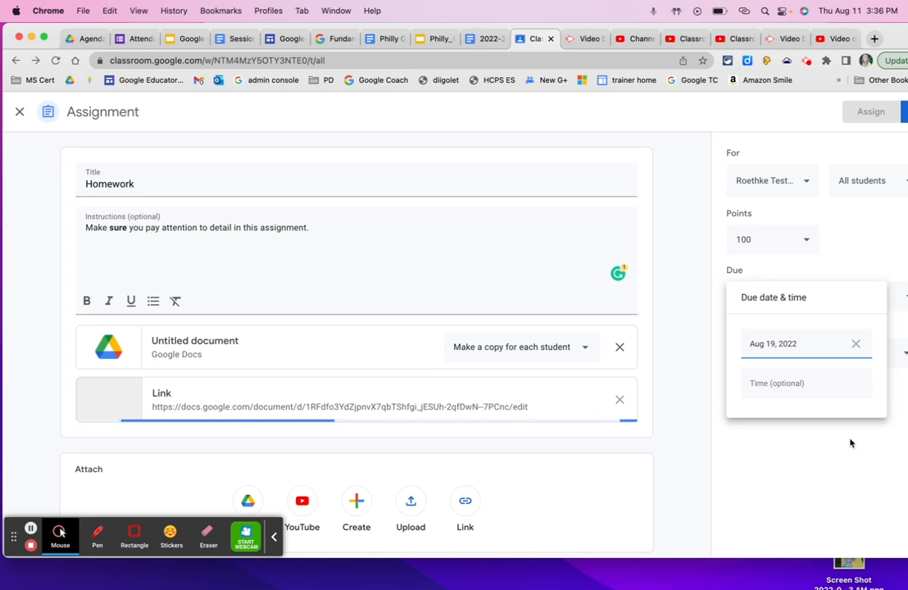
left_click(719, 433)
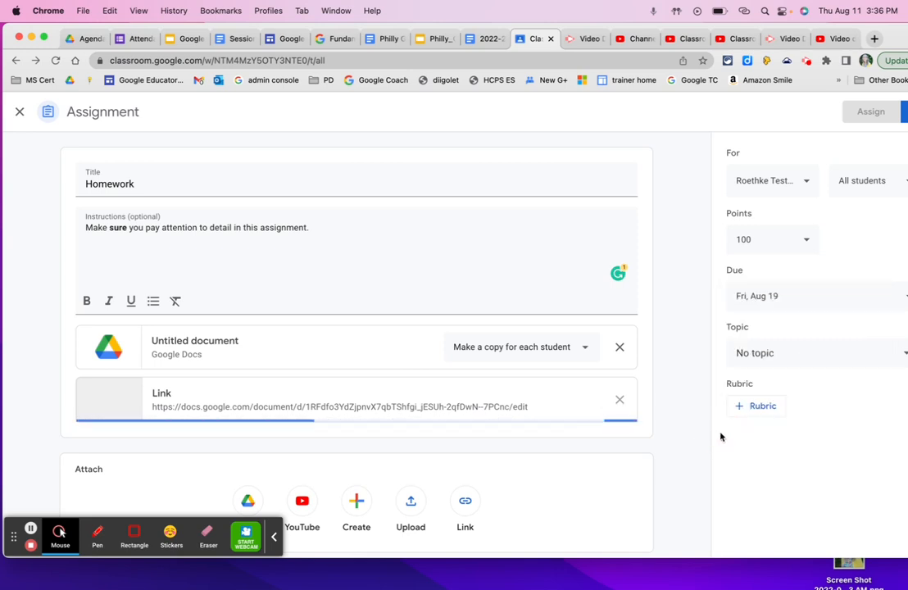
Create a new topic named "HW" for the assignment
left_click(783, 358)
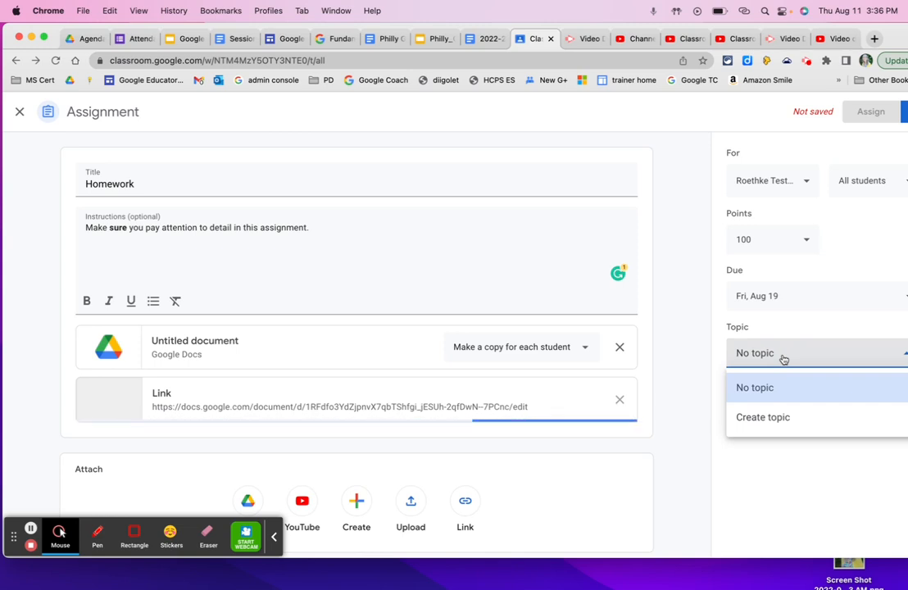
left_click(767, 420)
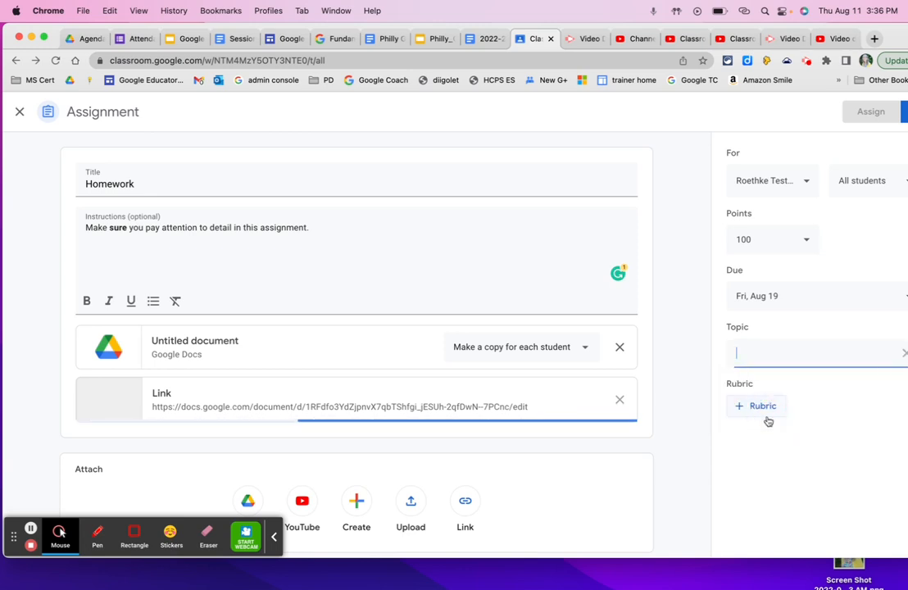
type("HW")
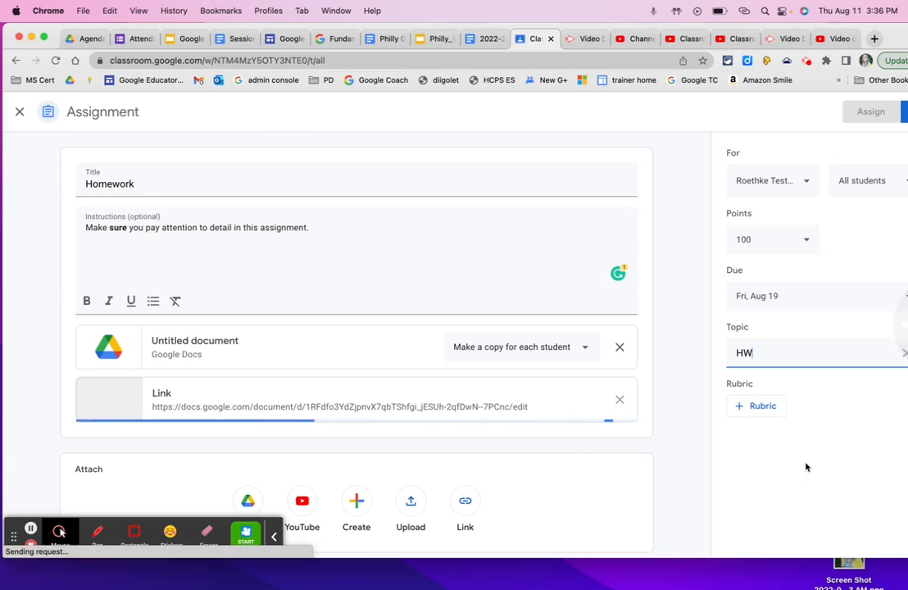
Move the browser window so the assignment's publishing controls are fully in view, and try to assign the homework
left_click_drag(893, 38, 856, 37)
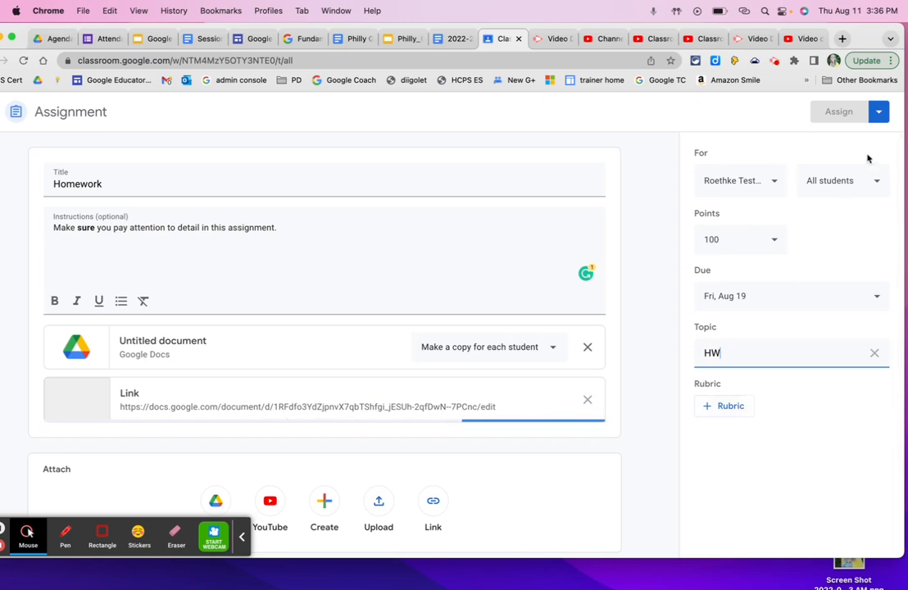
left_click(838, 113)
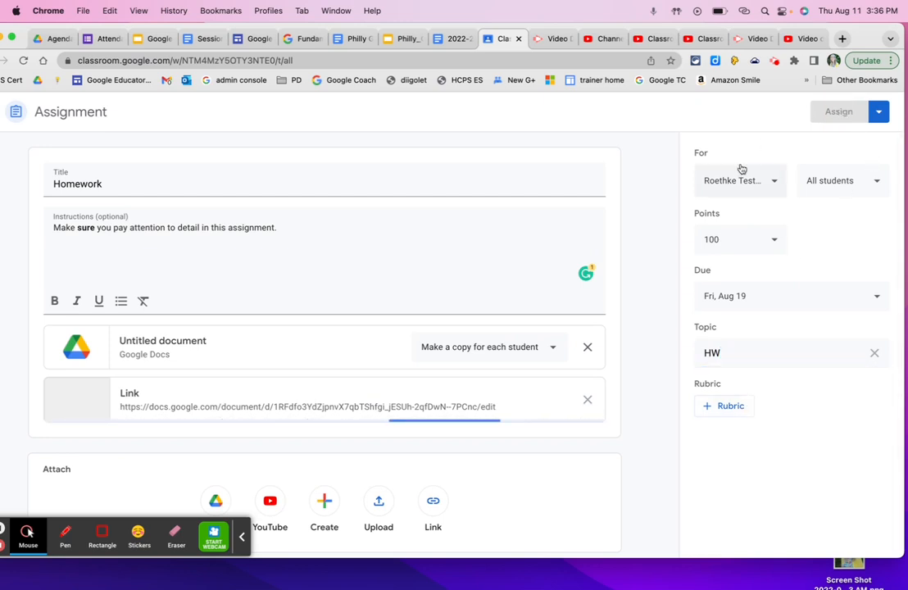
left_click(877, 115)
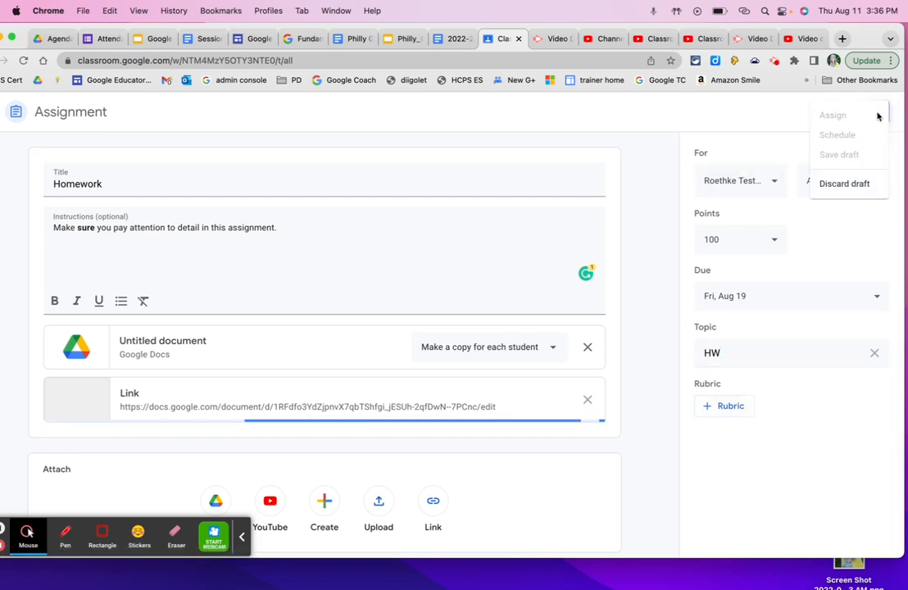
left_click(737, 108)
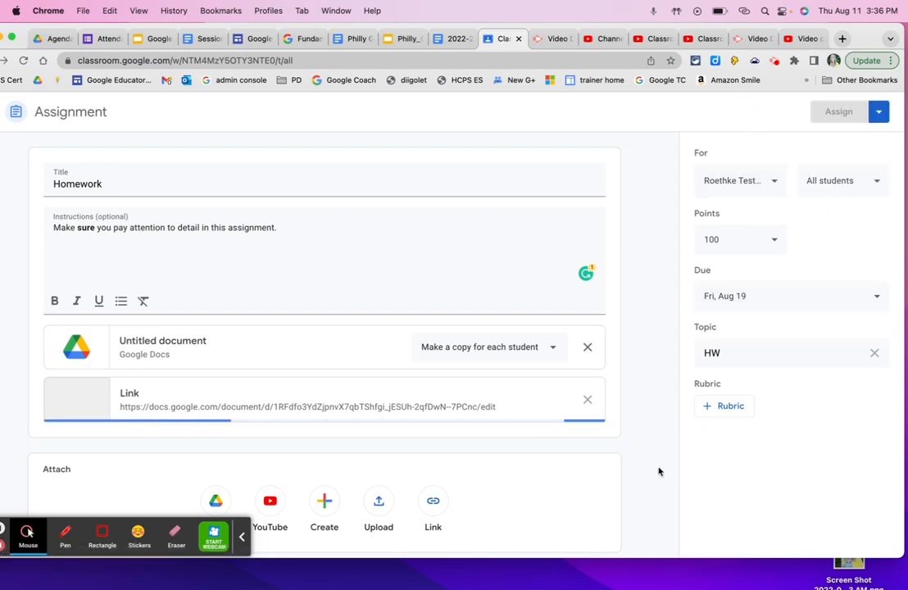
scroll(565, 489, "down", 1)
scroll(565, 489, "up", 1)
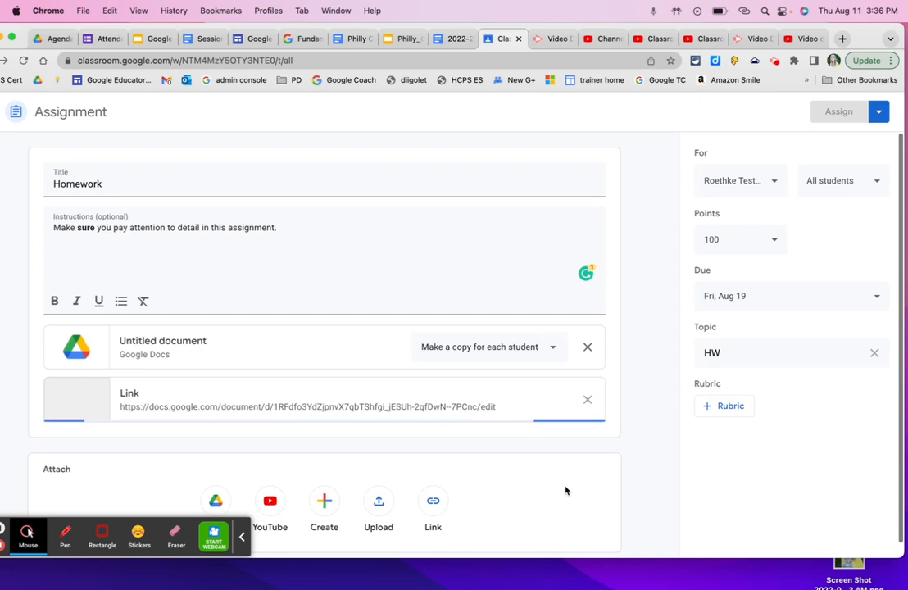
Try to remove the syllabus link from the assignment's attachments
left_click(586, 400)
left_click(586, 401)
left_click(586, 401)
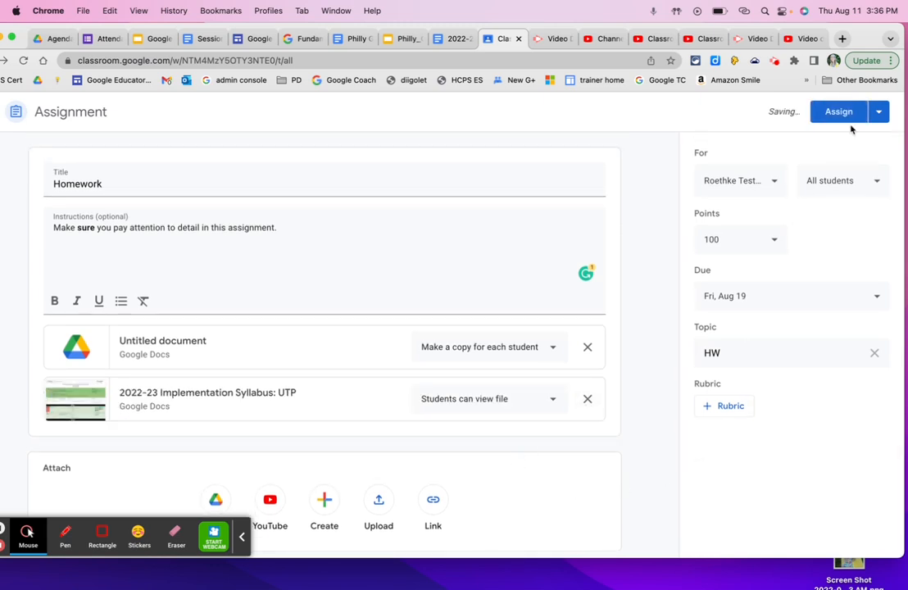
Assign the Homework assignment to the class immediately instead of scheduling it or saving a draft
left_click(876, 113)
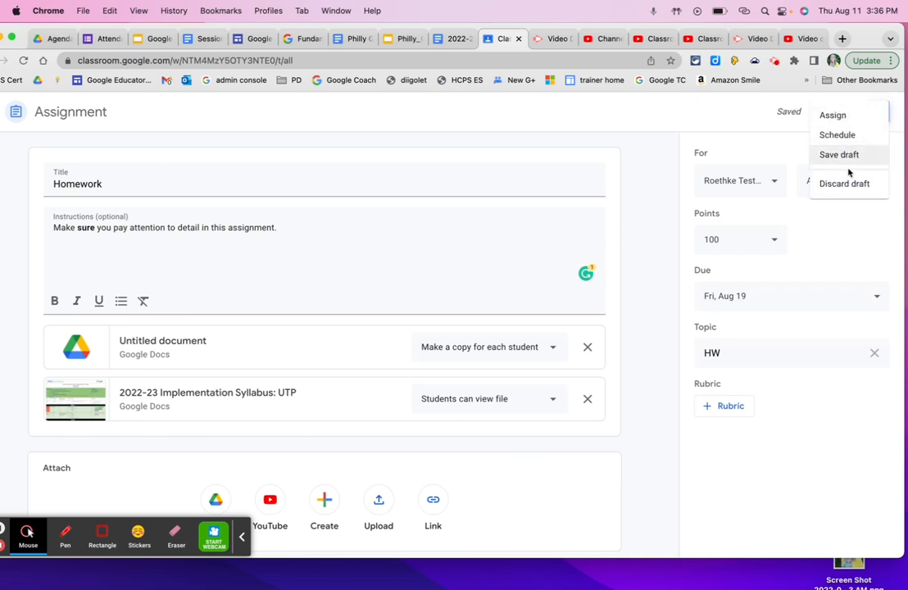
left_click(832, 115)
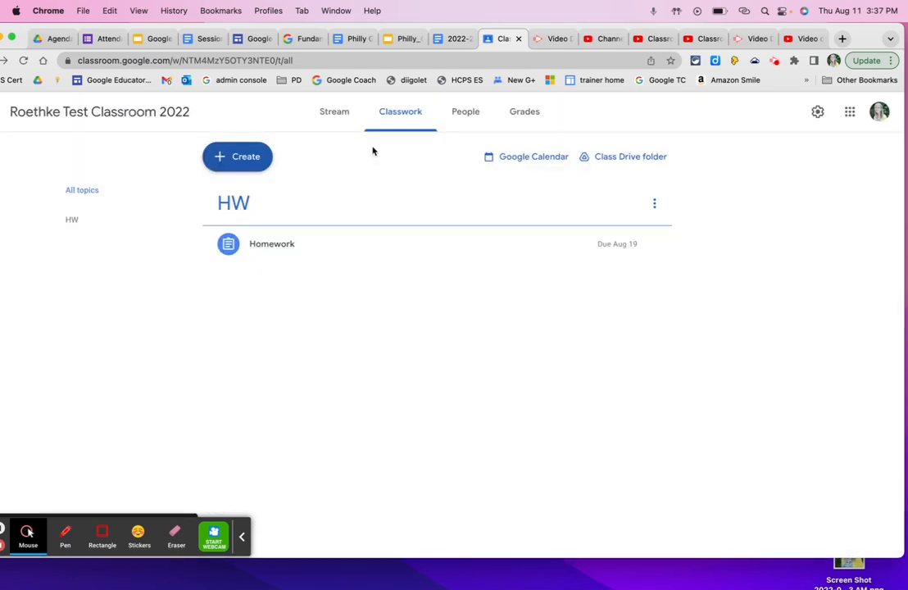
Review the posted Homework assignment's details and its available actions, leaving it unchanged and collapsed
left_click(293, 246)
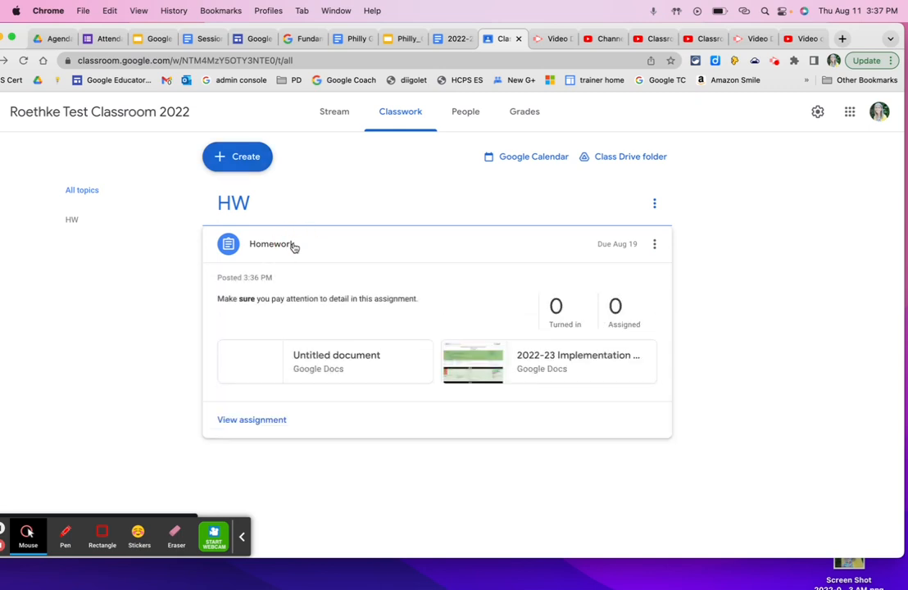
left_click(655, 244)
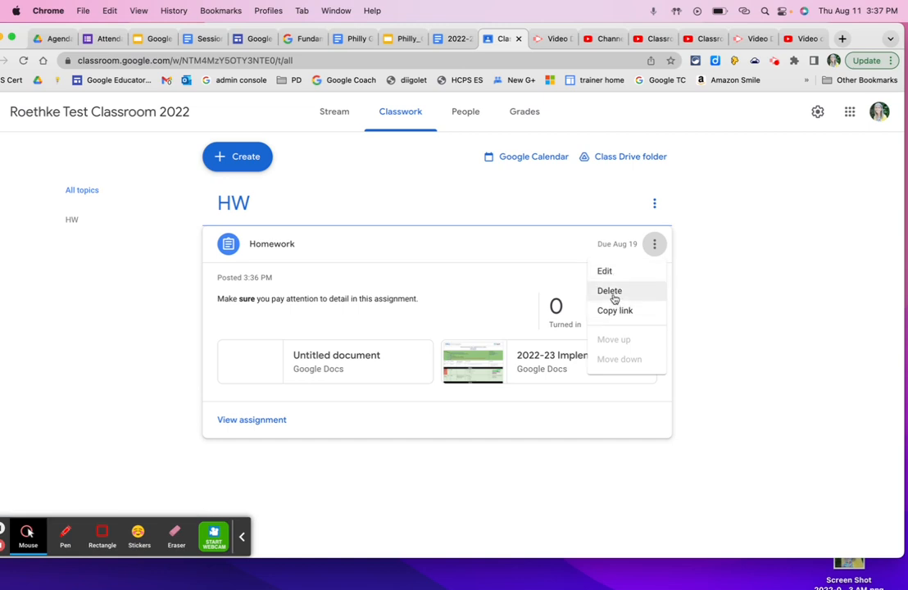
left_click(545, 241)
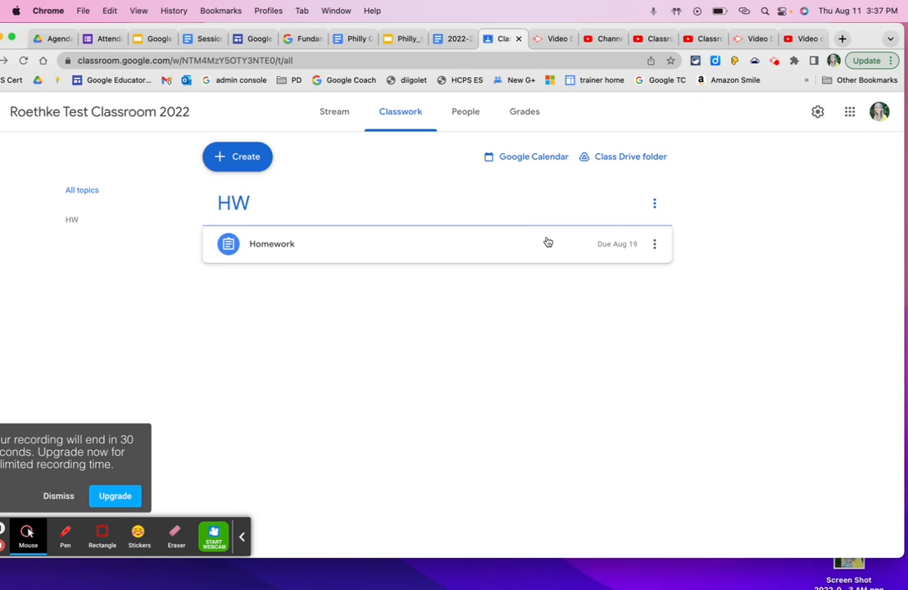